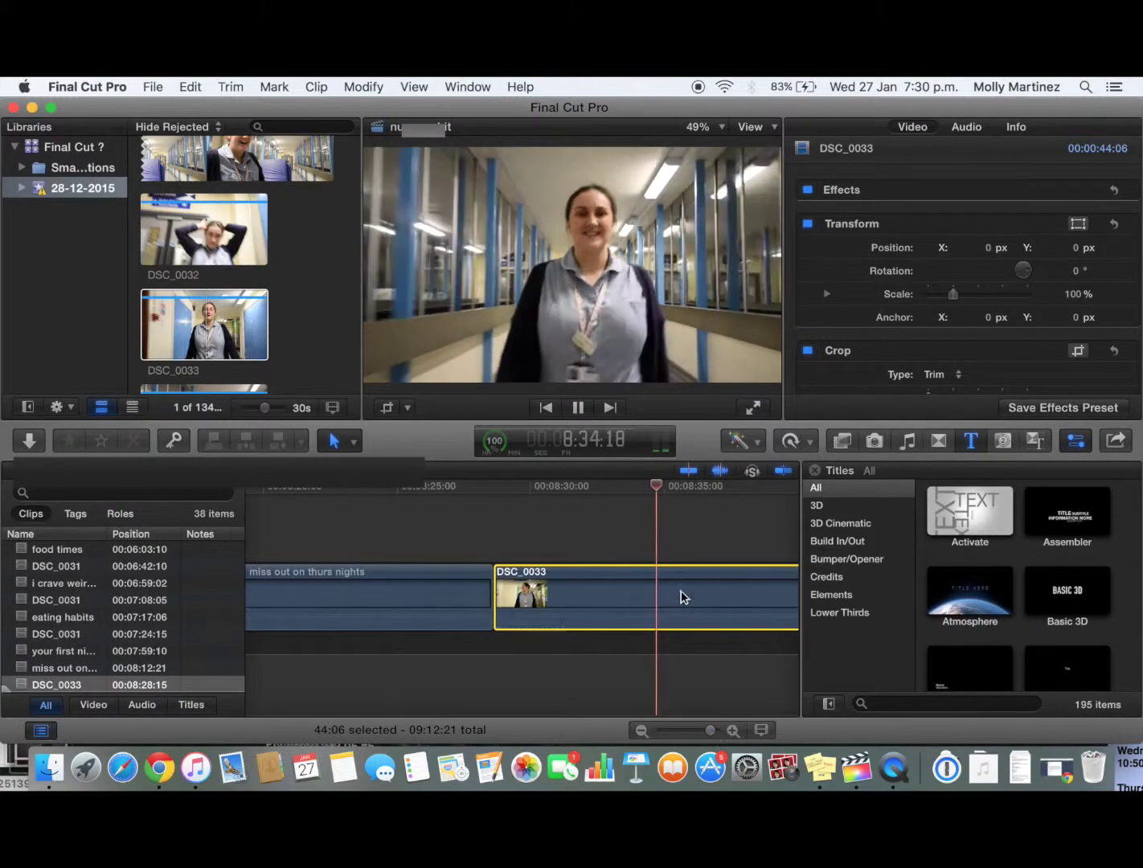
Step: Blade DSC_0033 at the topic change and rename the first part 'my name is ellyn'
click(671, 591)
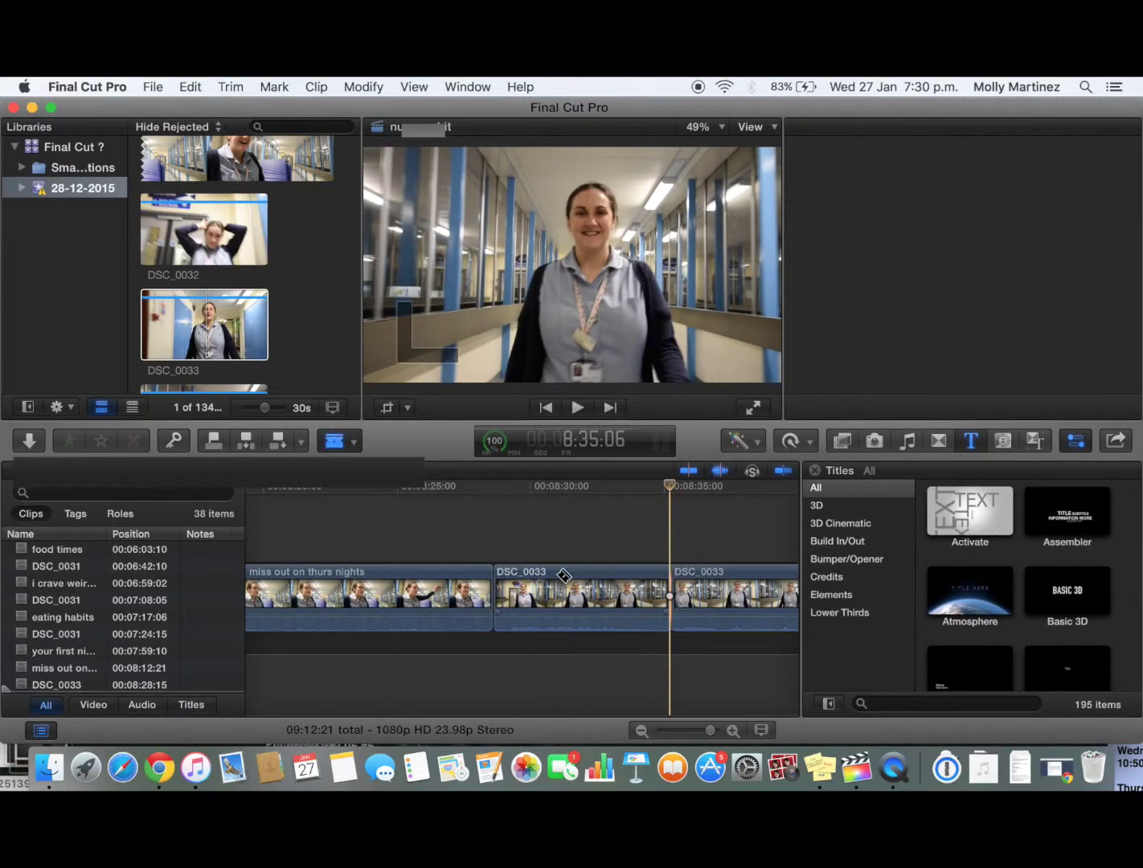
key(a)
click(66, 688)
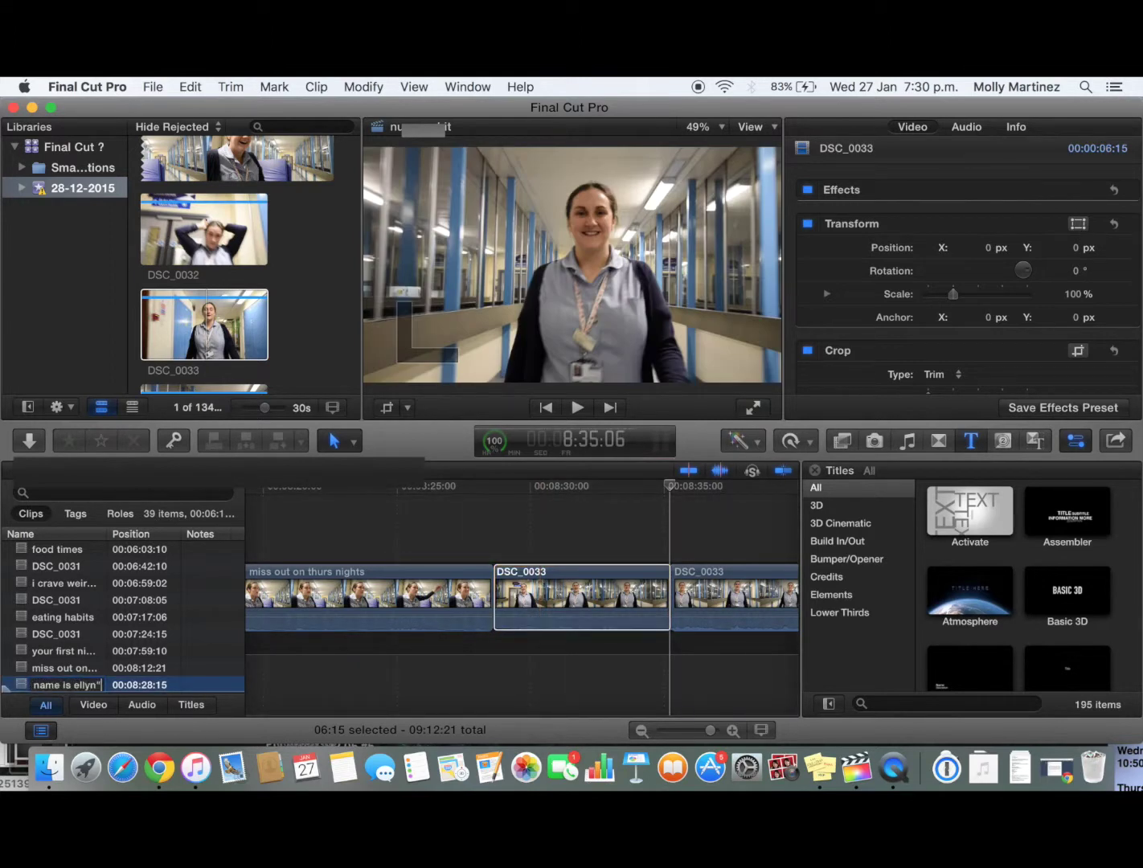
Step: Add a marker inside the 'my name is ellyn' clip and label it
click(569, 536)
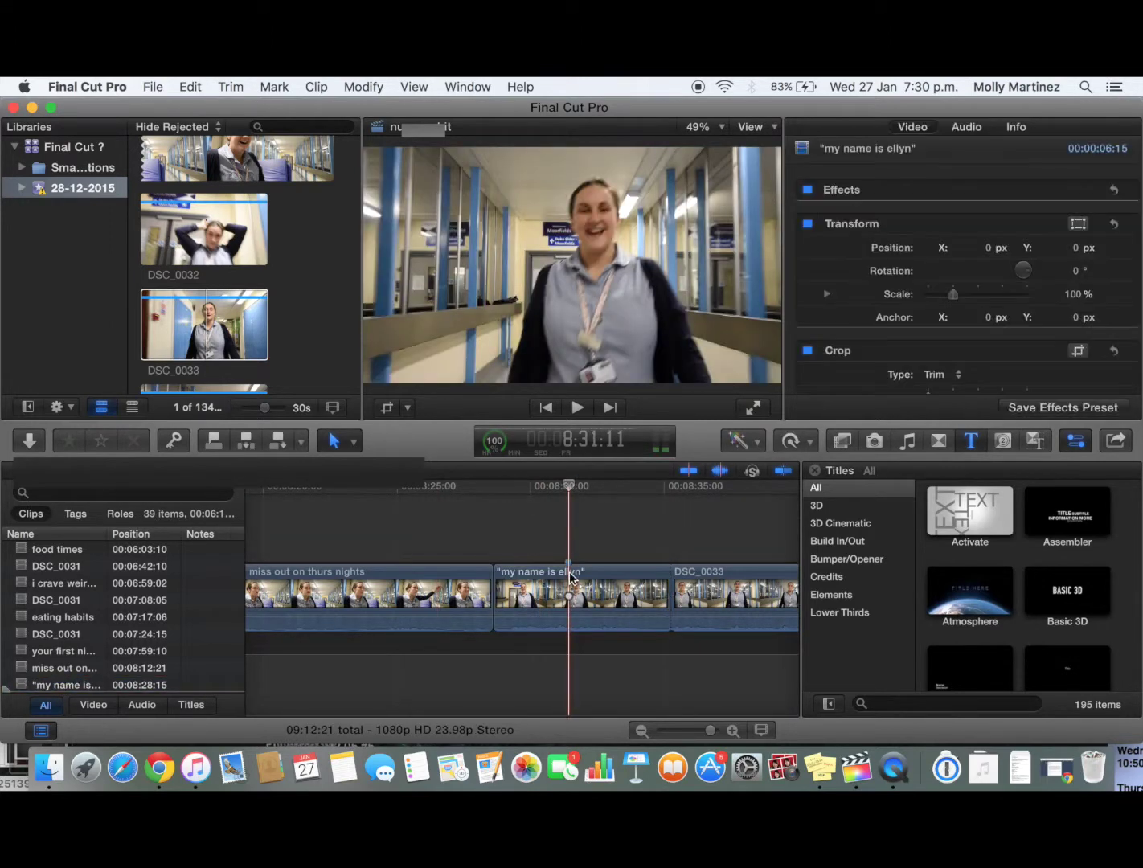
double_click(572, 568)
text(name)
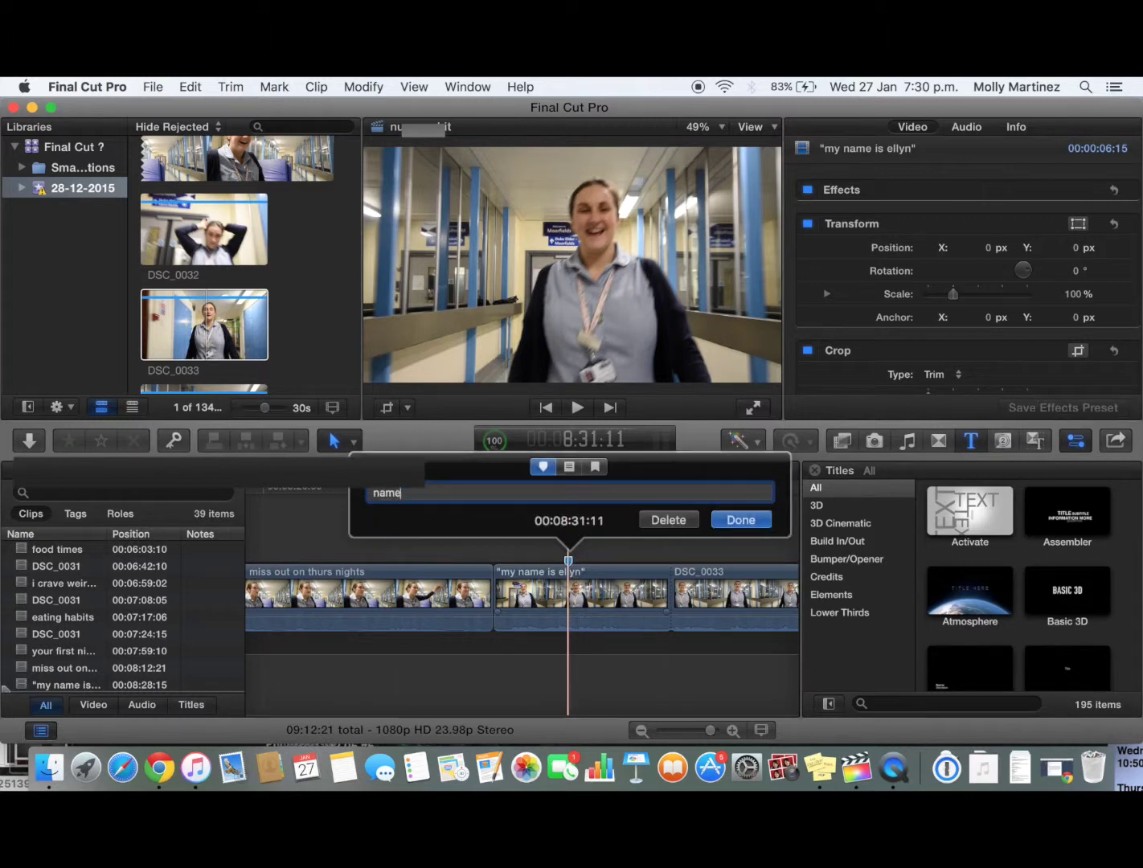
key(Escape)
scroll(626, 580, right, 3)
Step: Play DSC_0033 onward and stop at the next topic change
key(space)
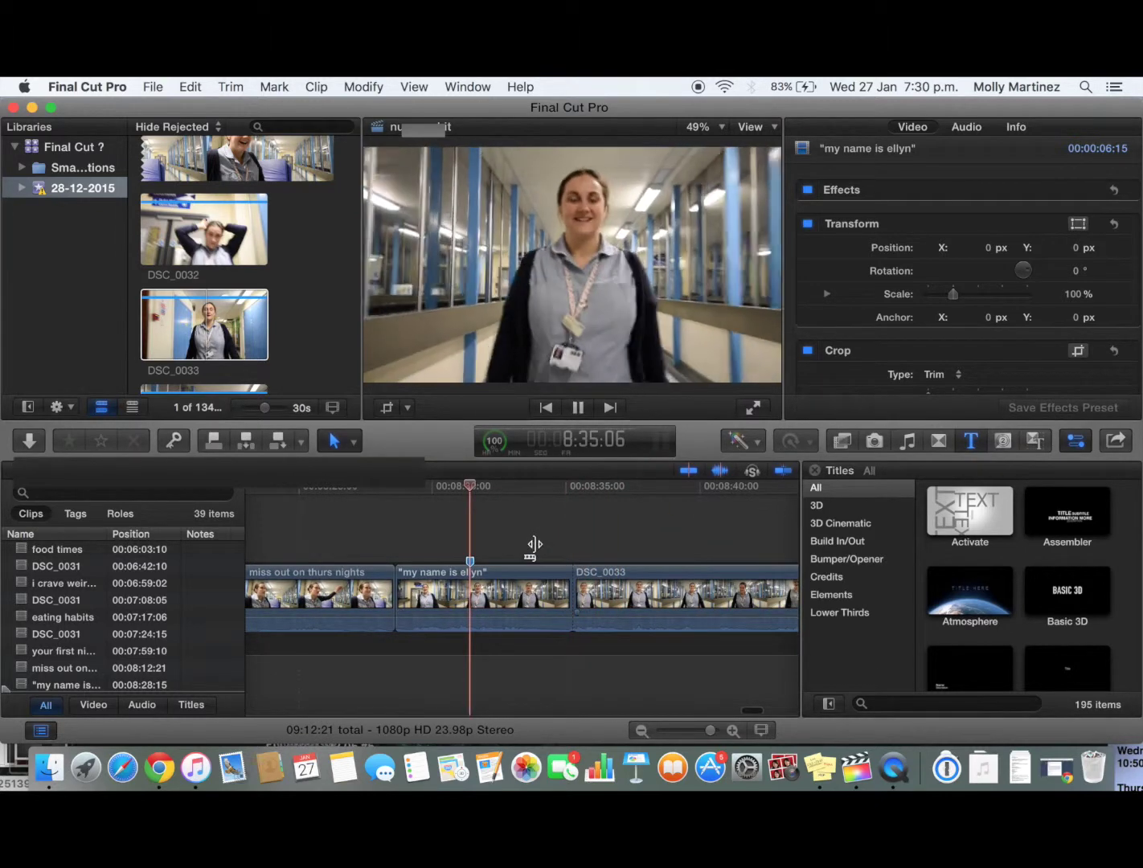
scroll(596, 564, right, 3)
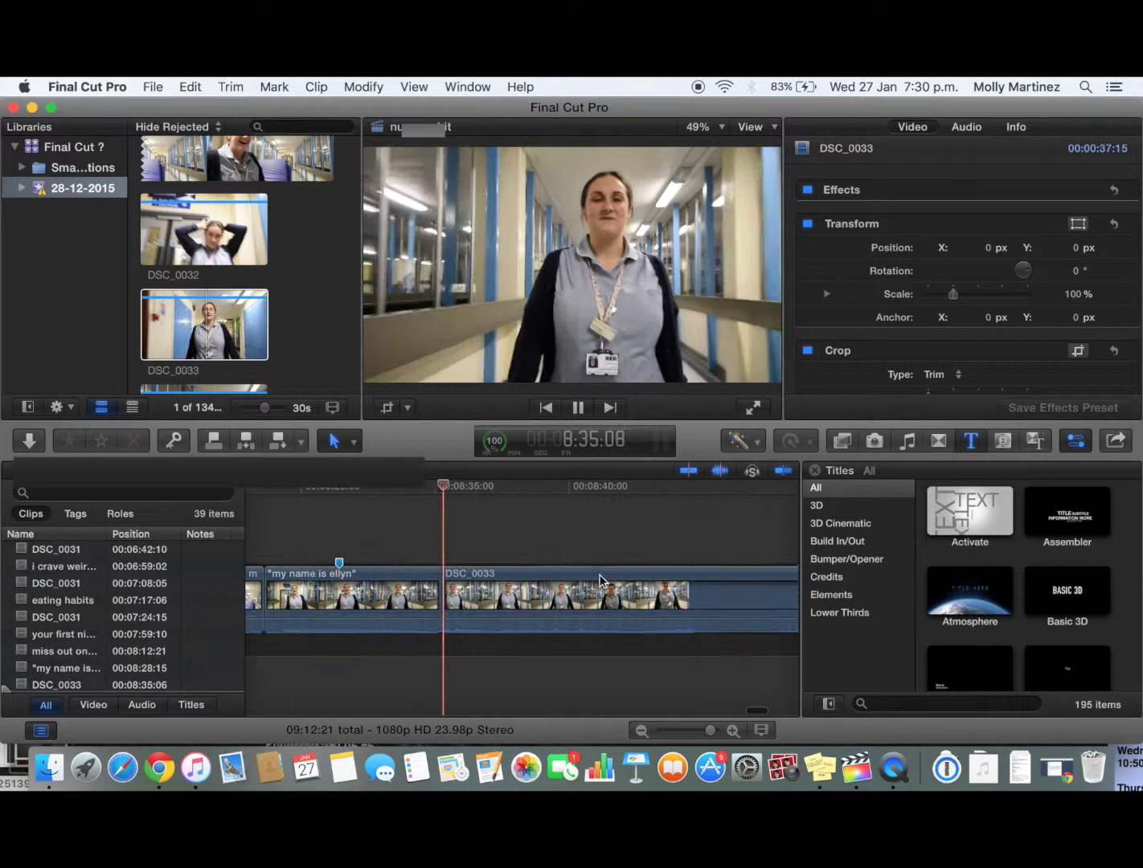
scroll(554, 564, right, 2)
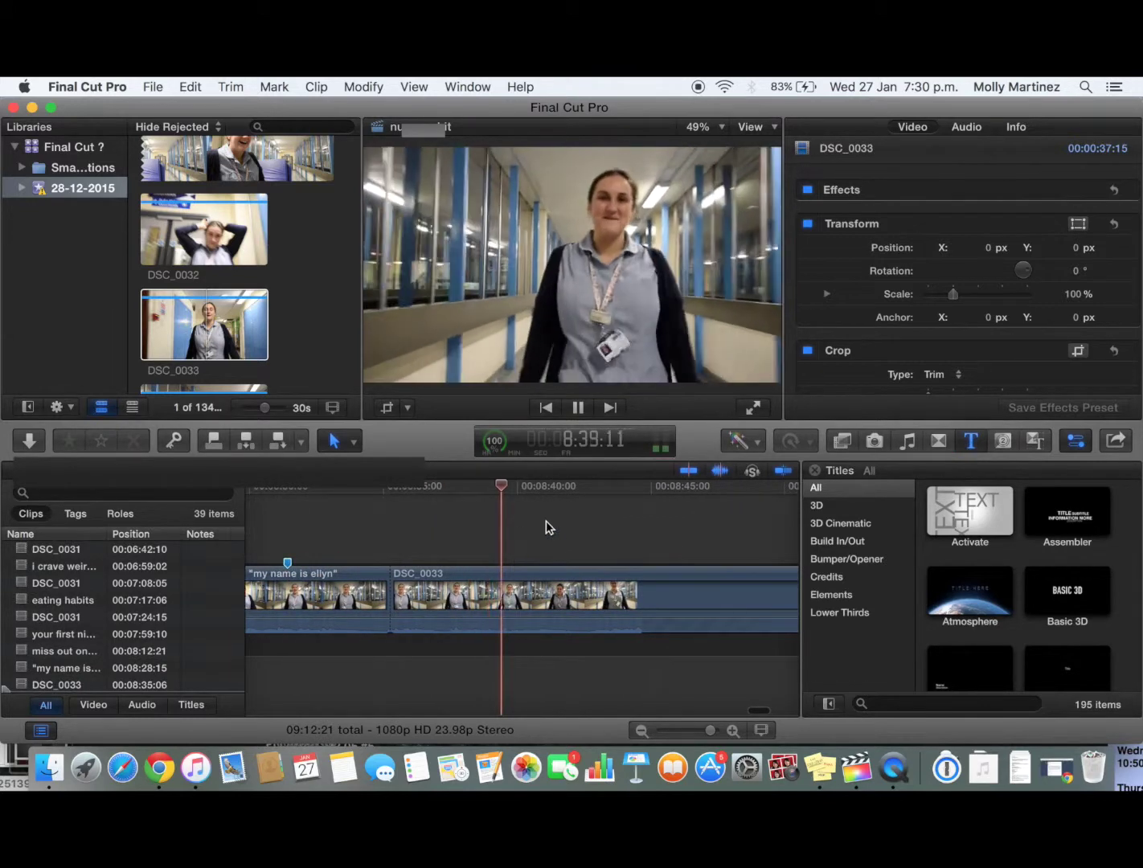
scroll(611, 532, right, 2)
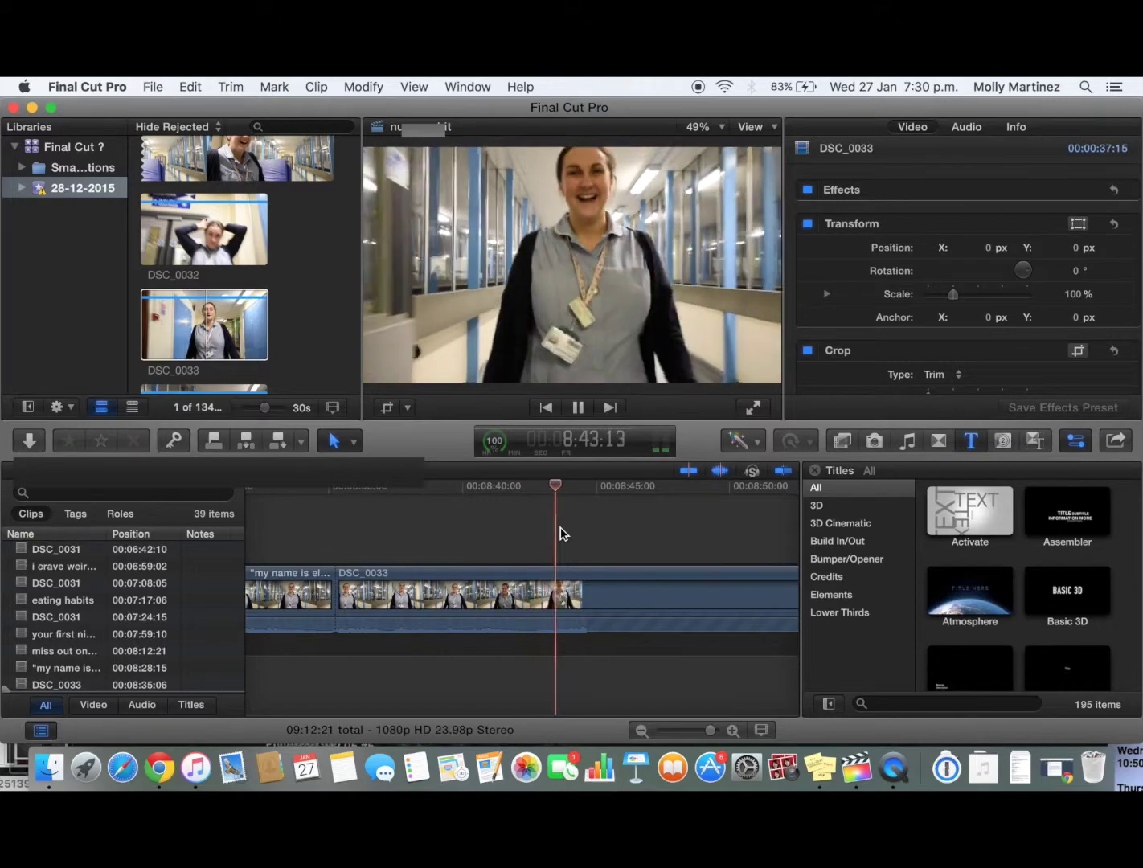
key(space)
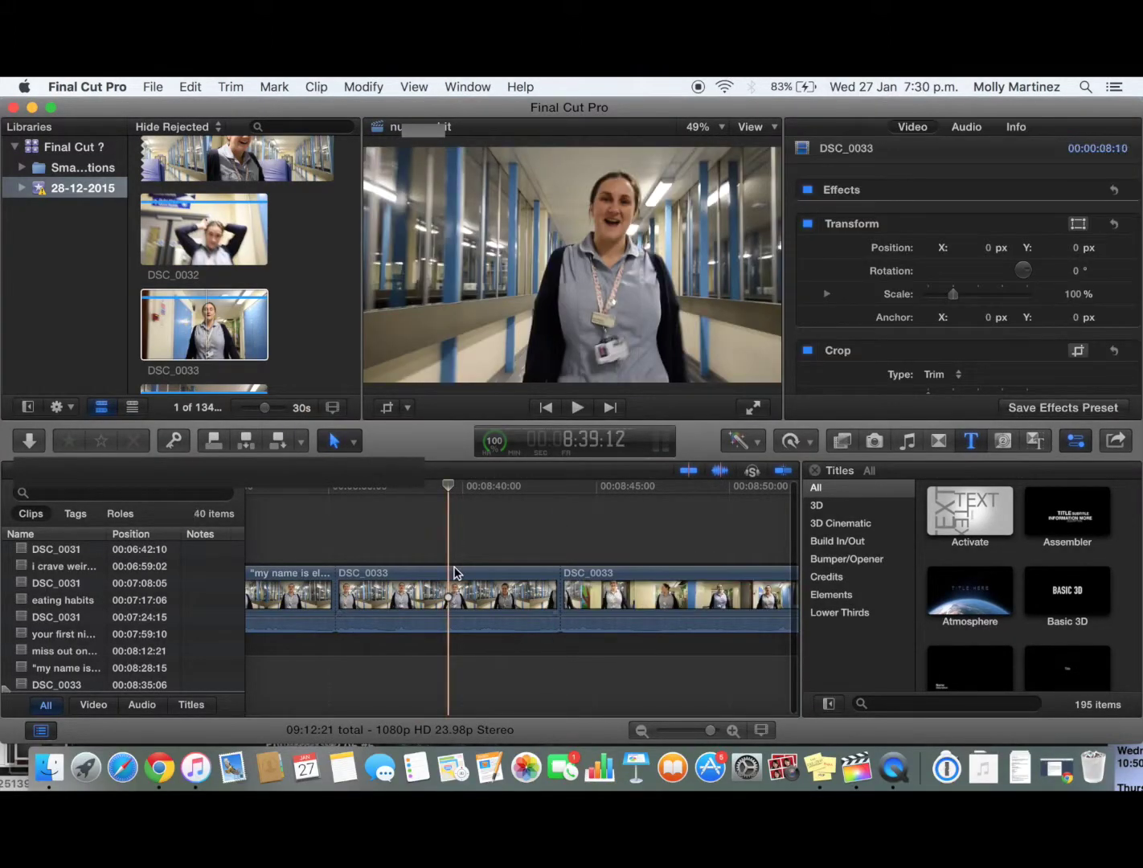
Step: Rename the middle DSC_0033 piece 'working hours' and resume playback
click(62, 686)
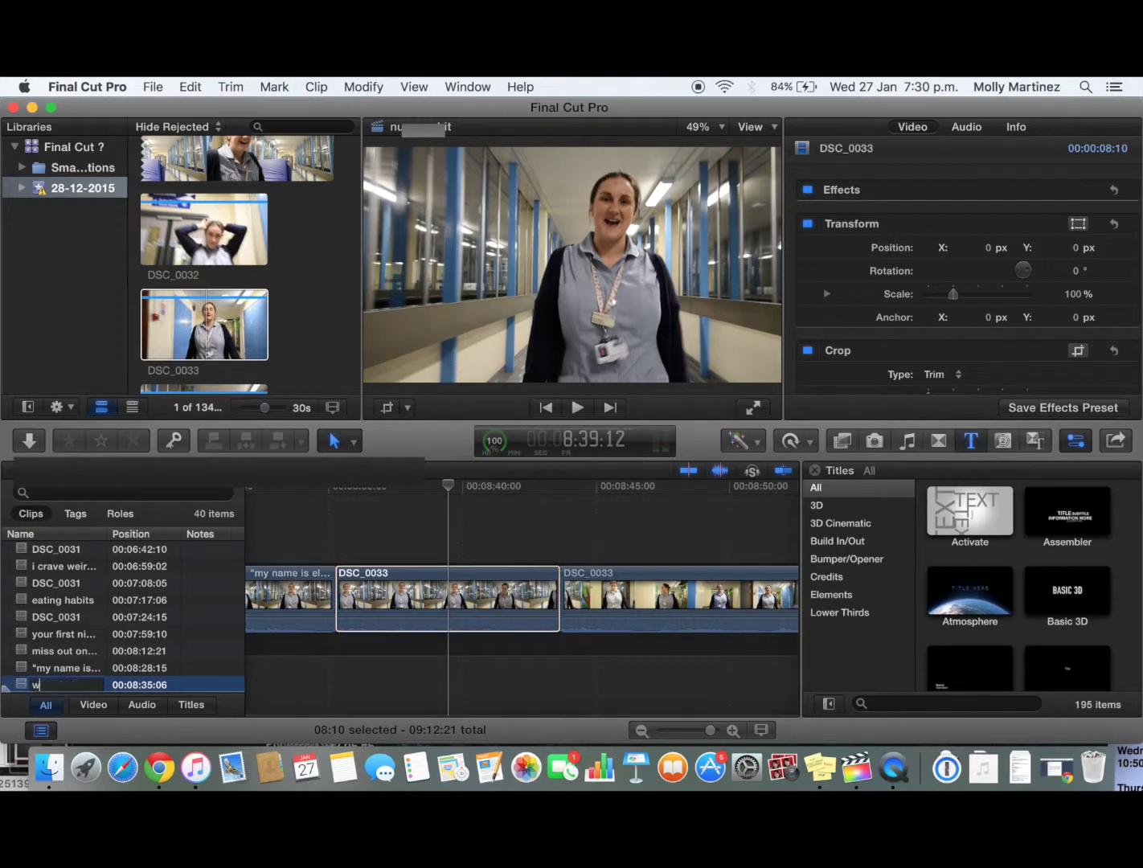
key(space)
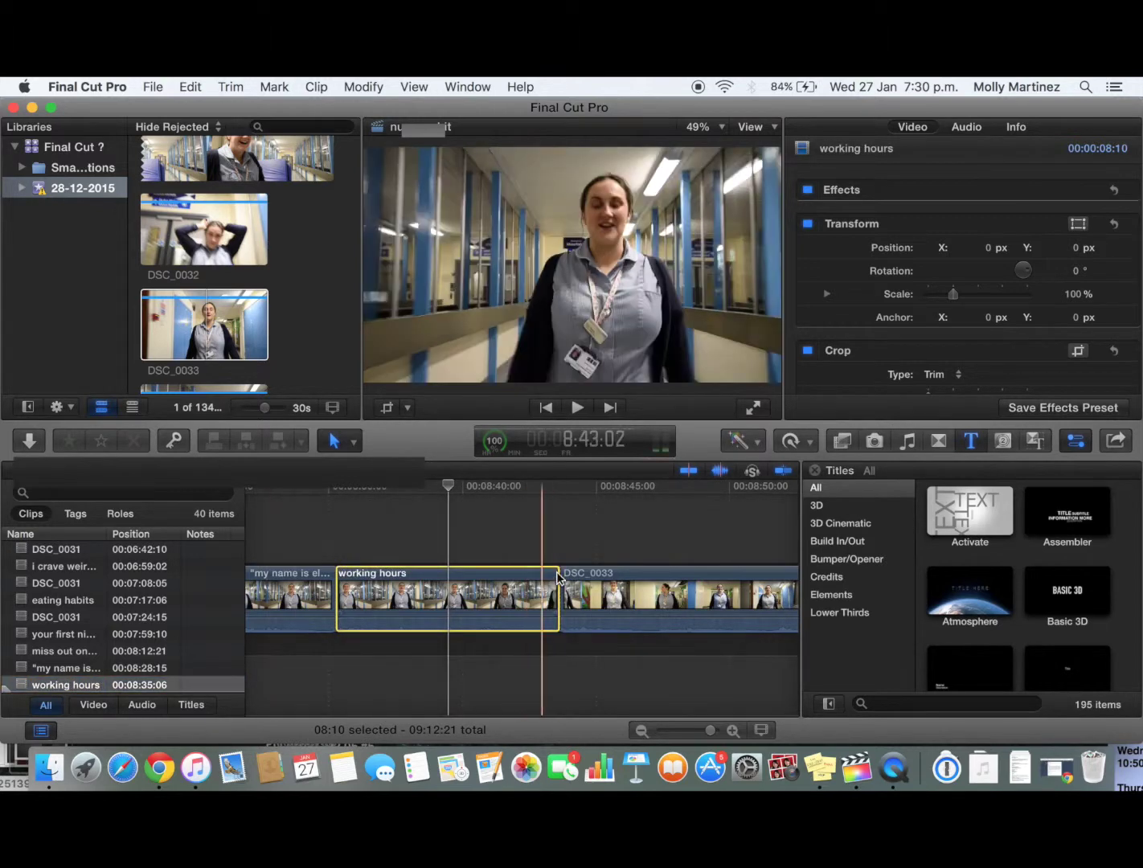